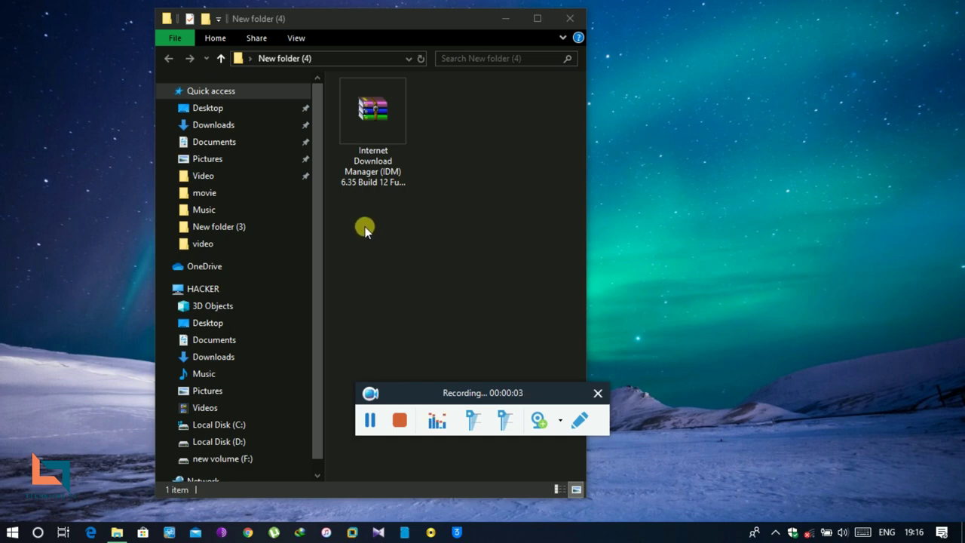
pyautogui.moveTo(364, 230); pyautogui.dragTo(403, 133)
pyautogui.click(389, 243)
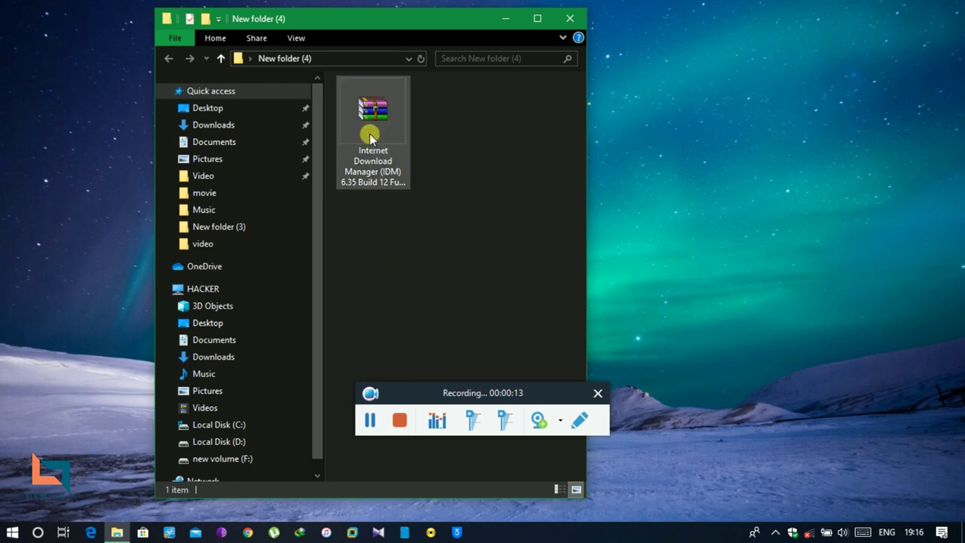
pyautogui.click(370, 420)
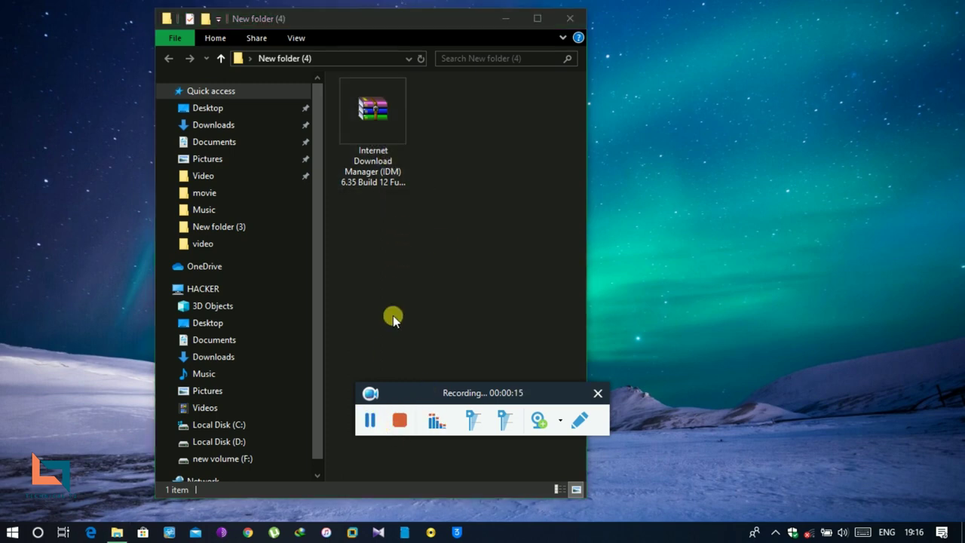
# - Extract the Internet Download Manager archive into the current folder
pyautogui.rightClick(369, 121)
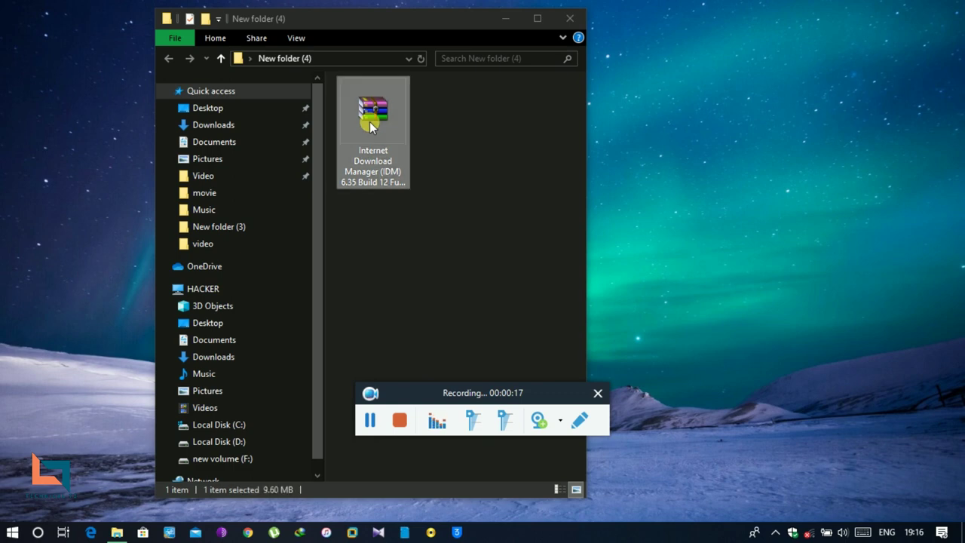
pyautogui.click(436, 163)
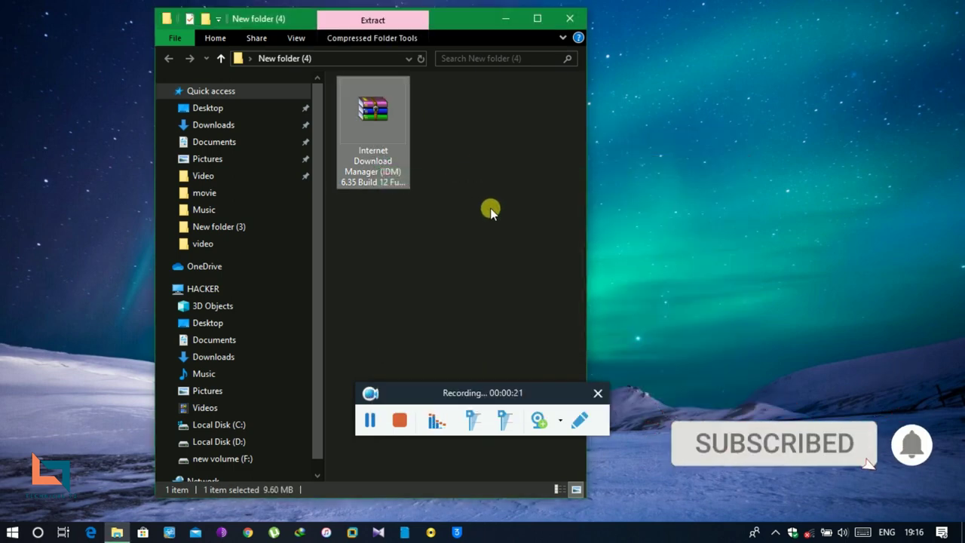
pyautogui.click(462, 314)
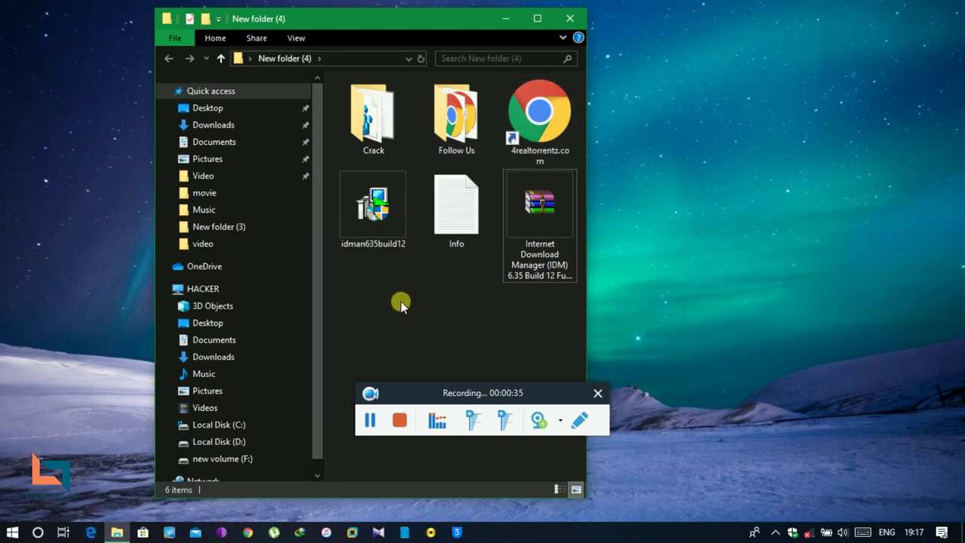
# - Run the idman635build12 installer, accepting the license agreement and keeping the default destination folder and desktop icon
pyautogui.click(375, 215)
pyautogui.doubleClick(374, 217)
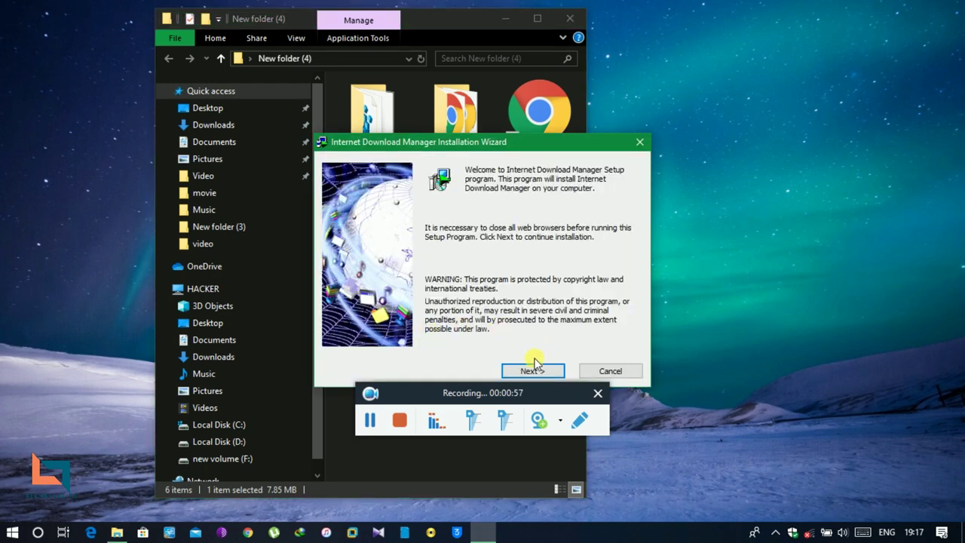
pyautogui.click(533, 371)
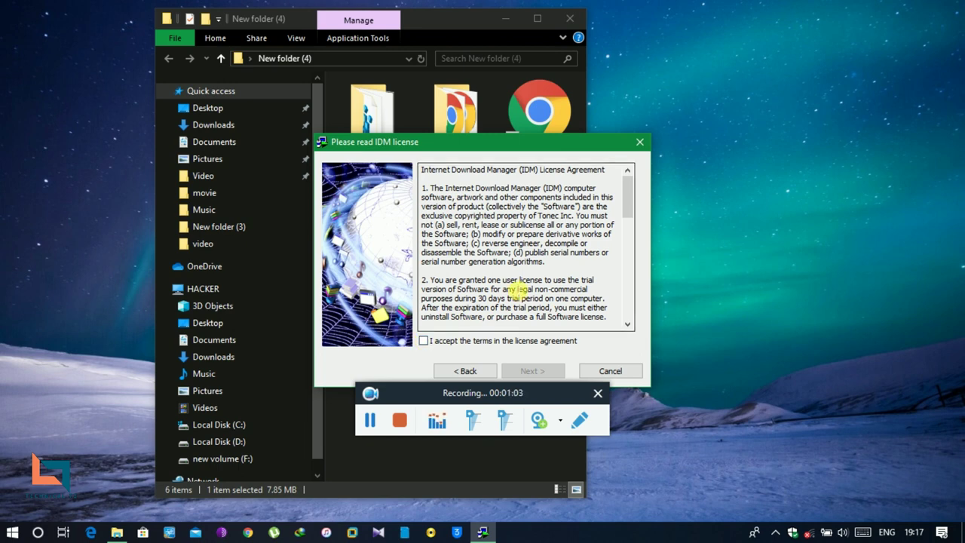
pyautogui.scroll(-5, 517, 287)
pyautogui.click(423, 341)
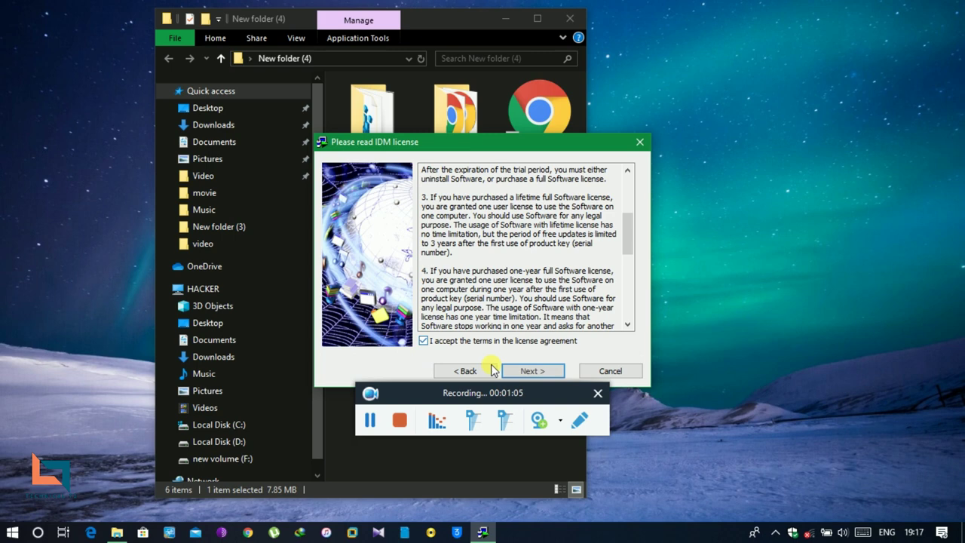
pyautogui.click(530, 370)
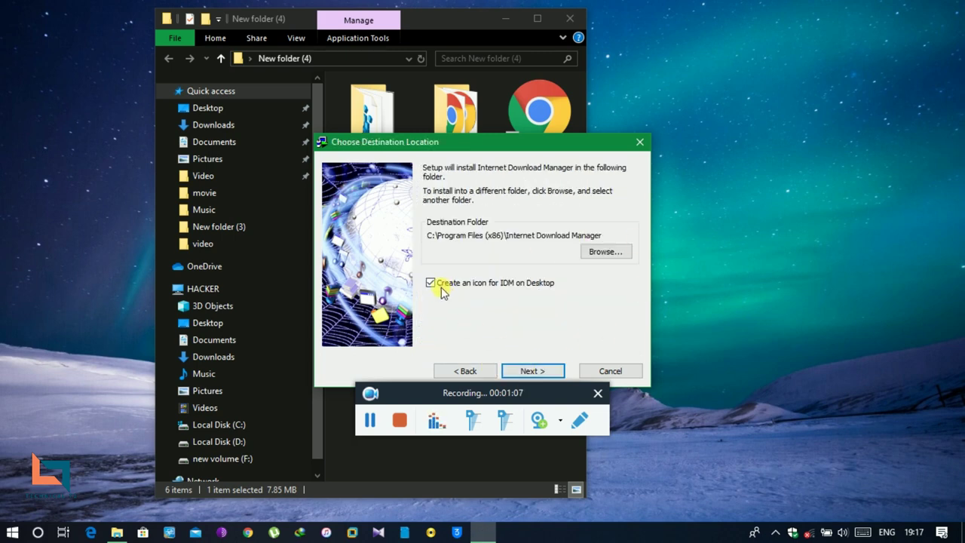
pyautogui.click(531, 370)
pyautogui.click(532, 370)
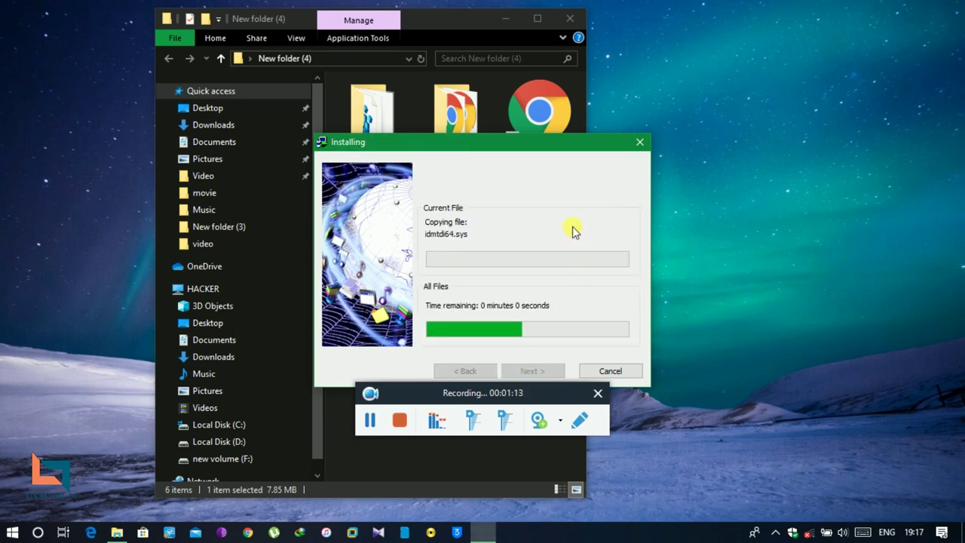
pyautogui.moveTo(453, 398); pyautogui.dragTo(776, 458)
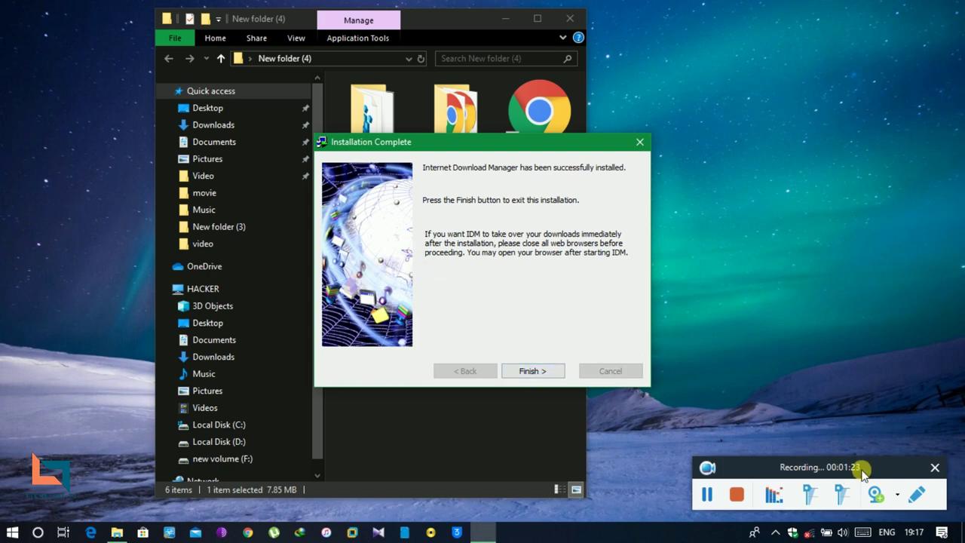
pyautogui.click(917, 494)
pyautogui.click(710, 528)
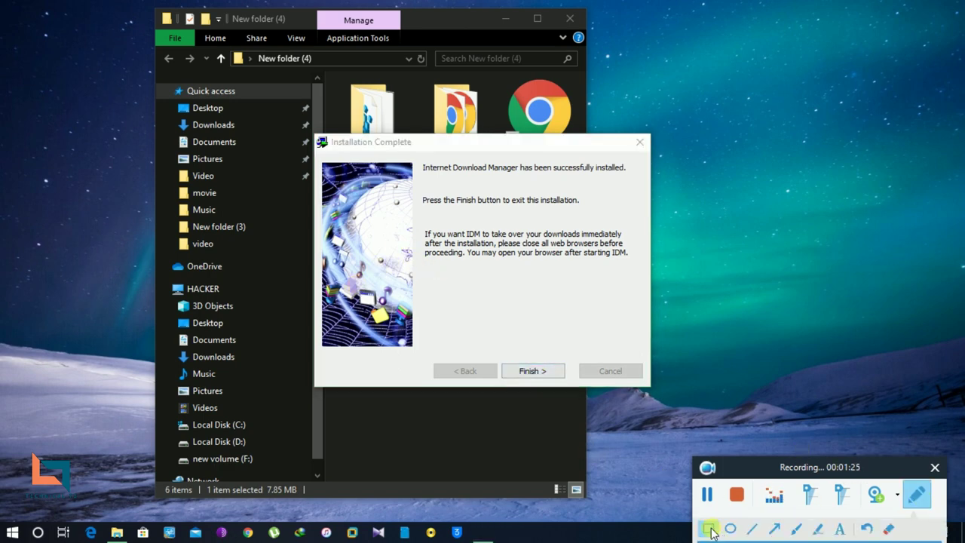
pyautogui.moveTo(459, 416)
pyautogui.mouseDown()
pyautogui.moveTo(514, 381)
pyautogui.moveTo(683, 224)
pyautogui.mouseUp()
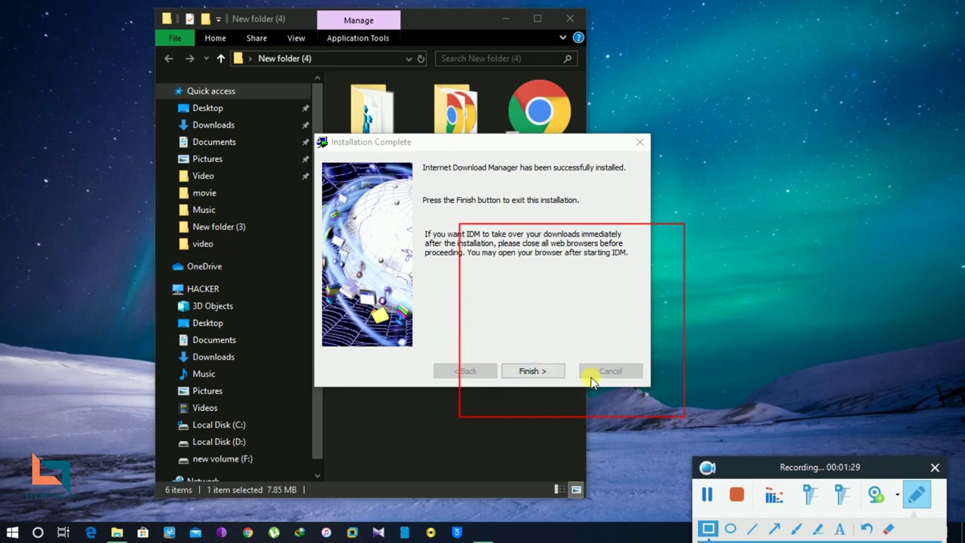
pyautogui.click(924, 498)
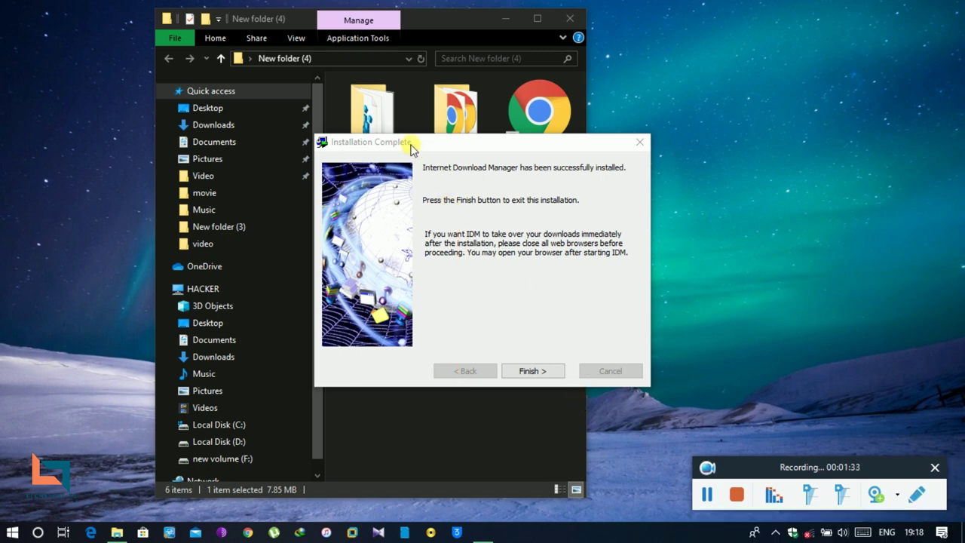
# - Move the installer window clear of the file list and copy the IDMan file from the Crack folder
pyautogui.moveTo(441, 144); pyautogui.dragTo(724, 113)
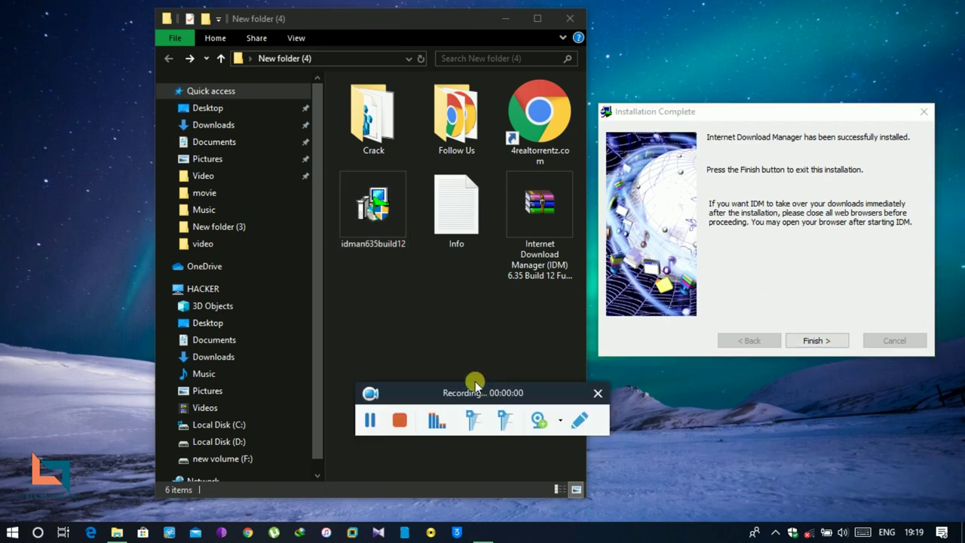
pyautogui.doubleClick(373, 130)
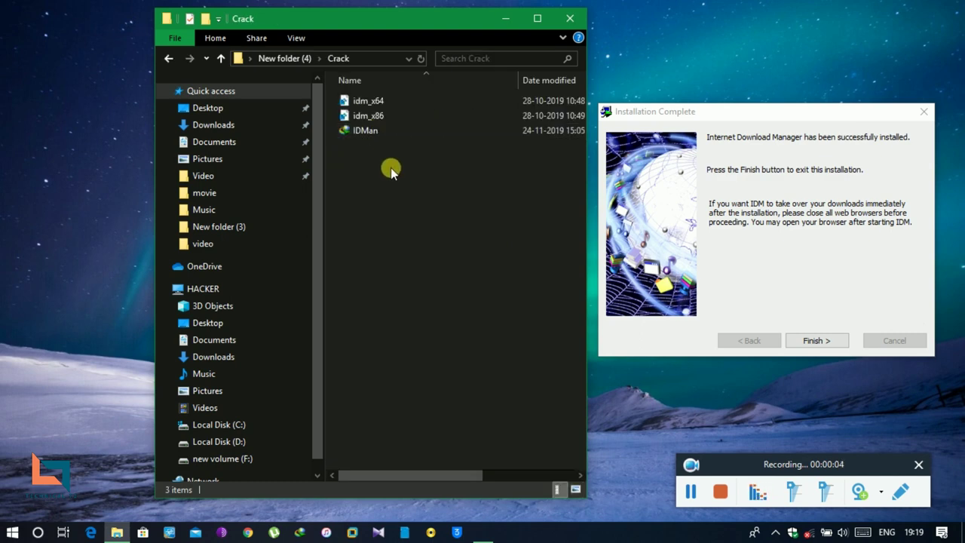
pyautogui.click(364, 132)
pyautogui.rightClick(364, 131)
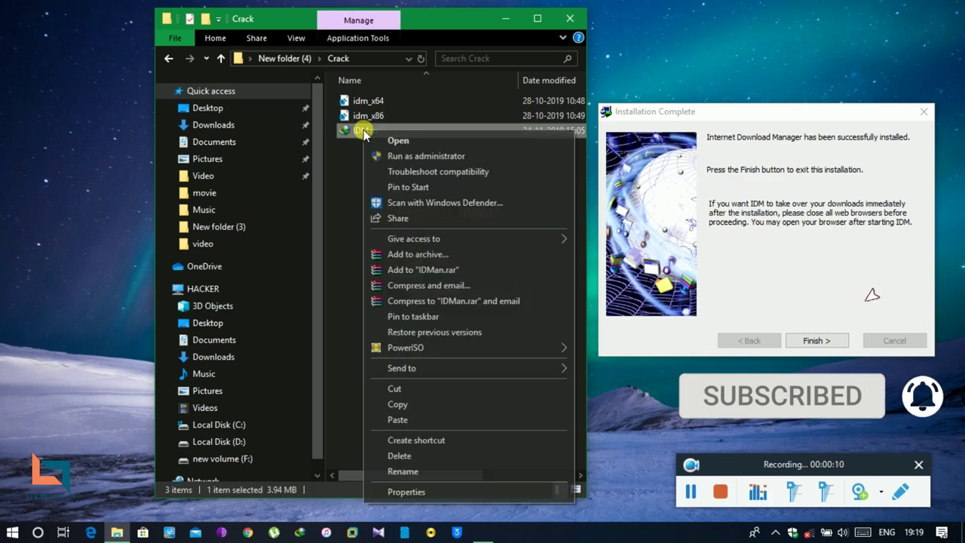
pyautogui.click(403, 405)
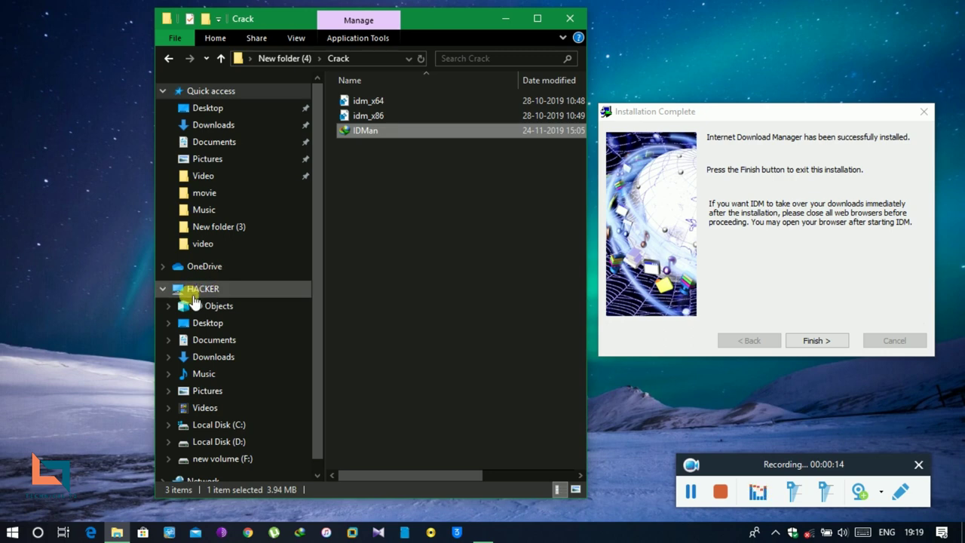
# - Open the Internet Download Manager folder inside Program Files (x86) on Local Disk (C:)
pyautogui.click(162, 289)
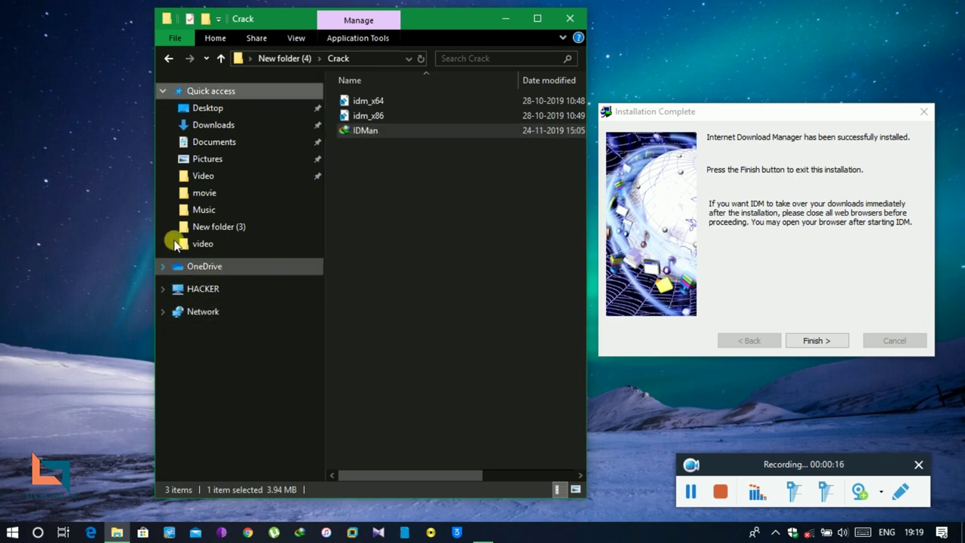
pyautogui.click(162, 288)
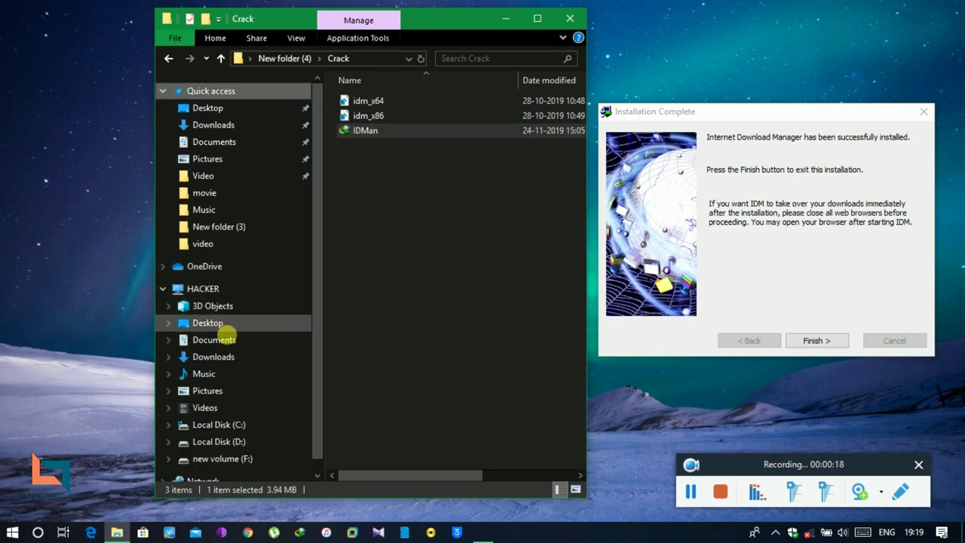
pyautogui.click(220, 425)
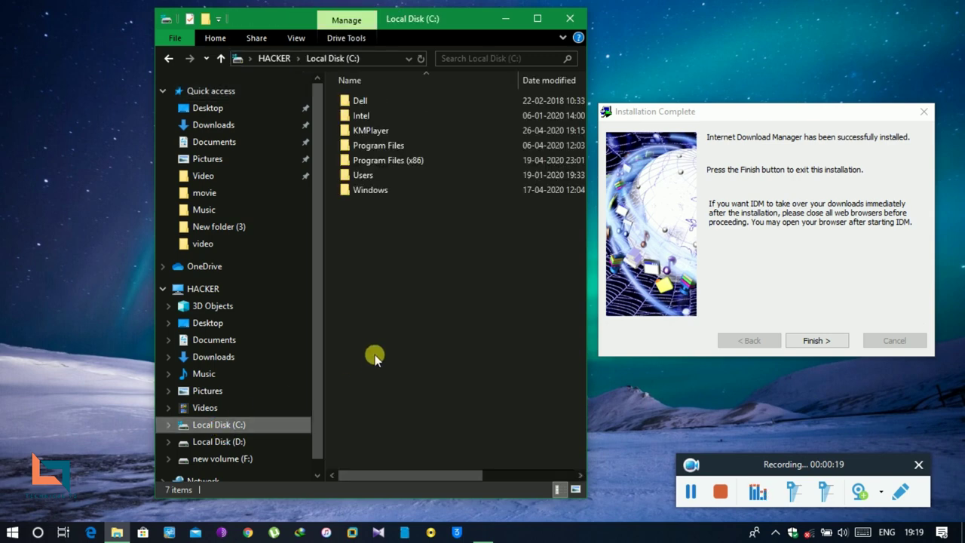
pyautogui.doubleClick(398, 163)
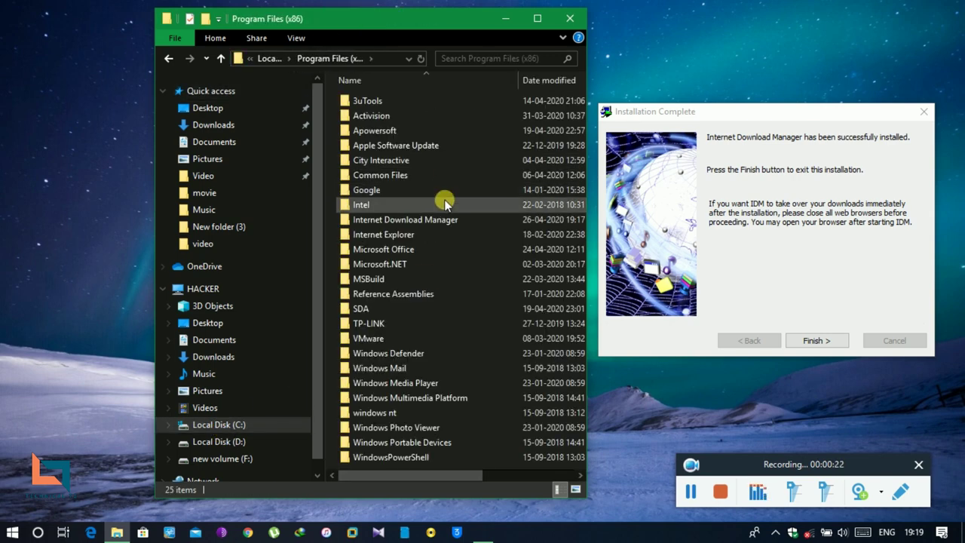
pyautogui.doubleClick(400, 220)
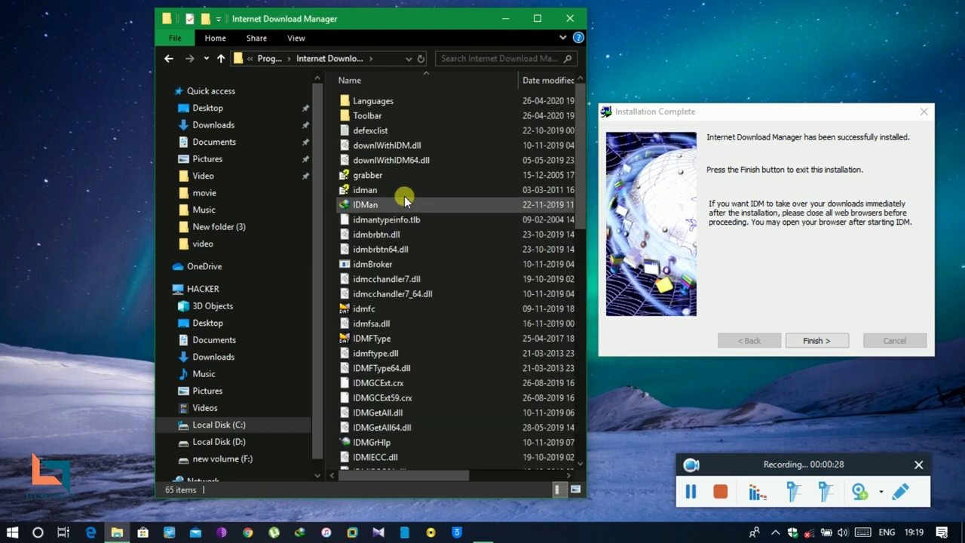
# - Paste the copied IDMan file into the installation folder, replacing the existing file
pyautogui.rightClick(334, 321)
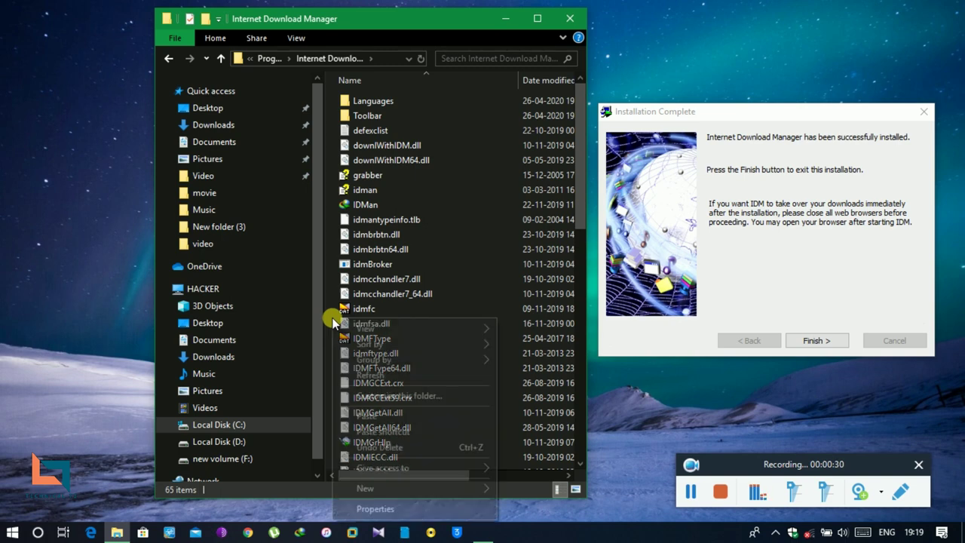
pyautogui.click(362, 416)
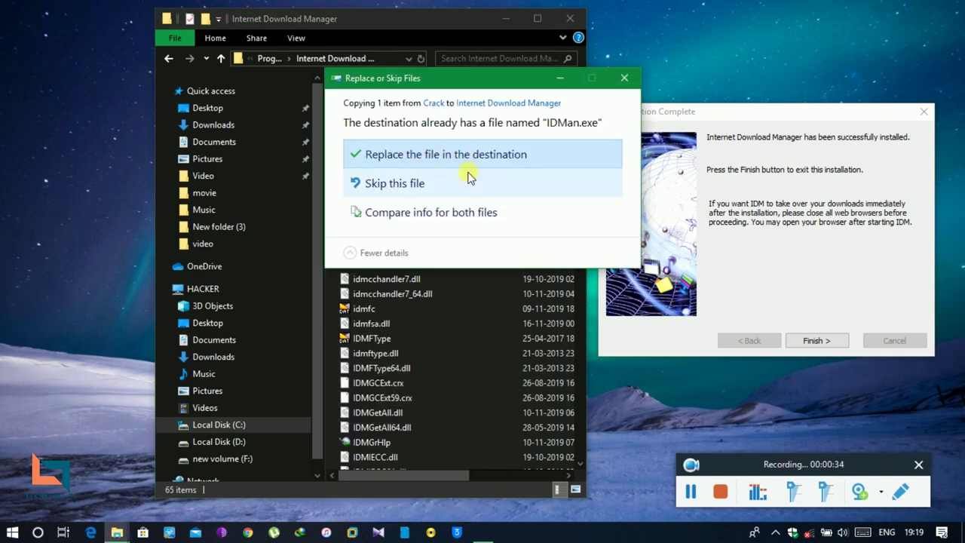
pyautogui.click(409, 154)
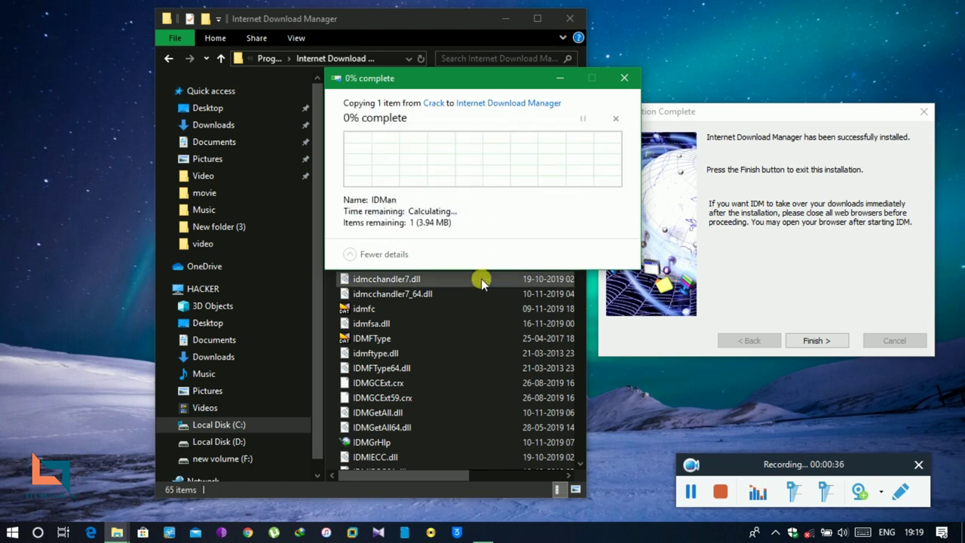
pyautogui.click(448, 174)
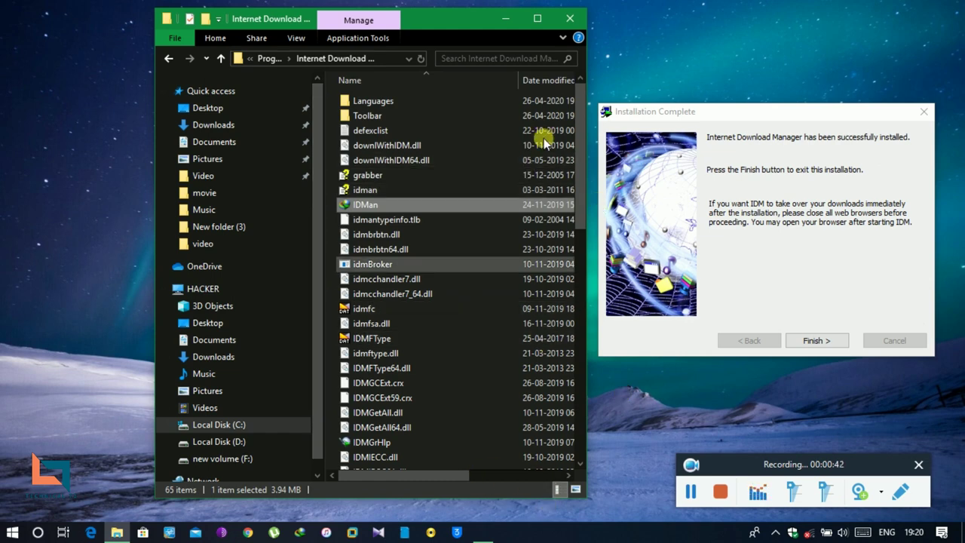
# - Return to the Crack folder and add the contents of the idm_x64 file to the registry
pyautogui.click(168, 61)
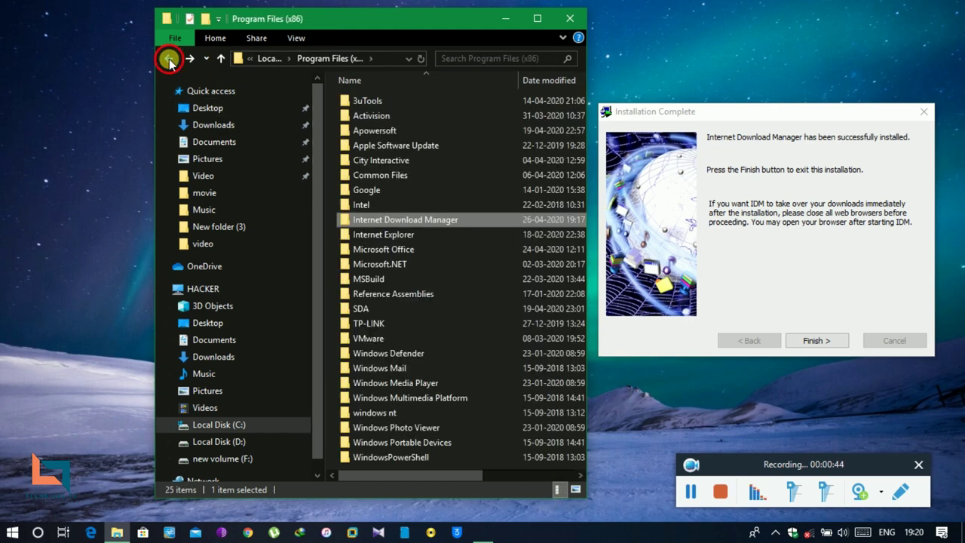
pyautogui.click(169, 60)
pyautogui.click(169, 61)
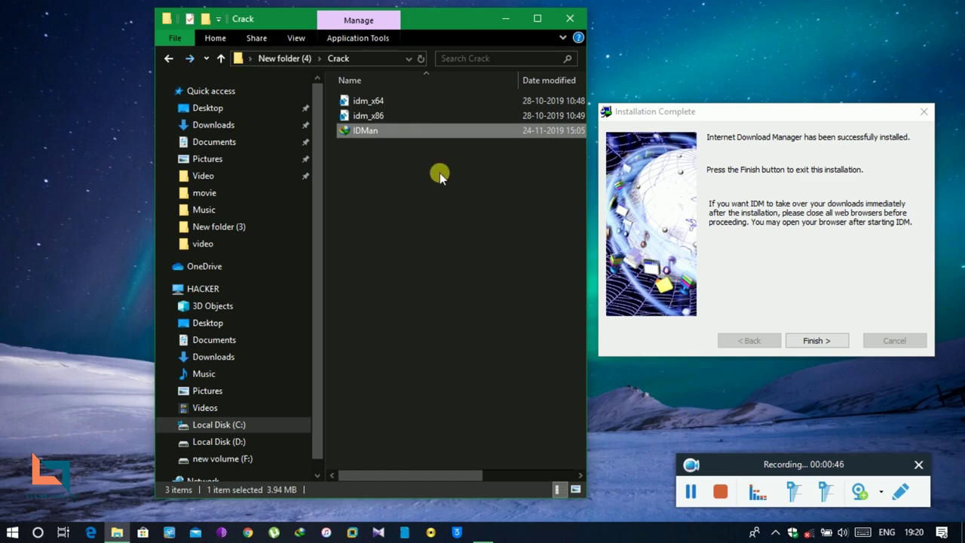
pyautogui.click(418, 196)
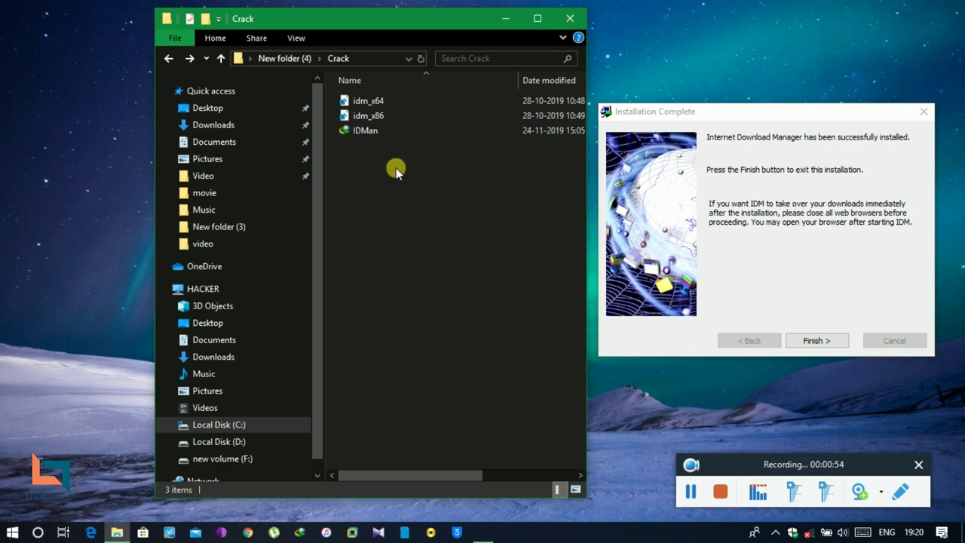
pyautogui.click(376, 106)
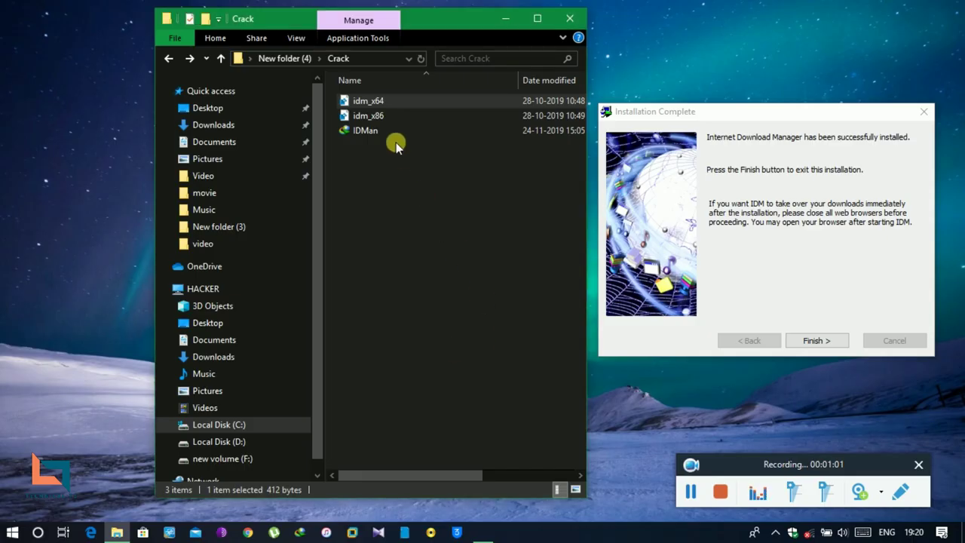
pyautogui.press('Return')
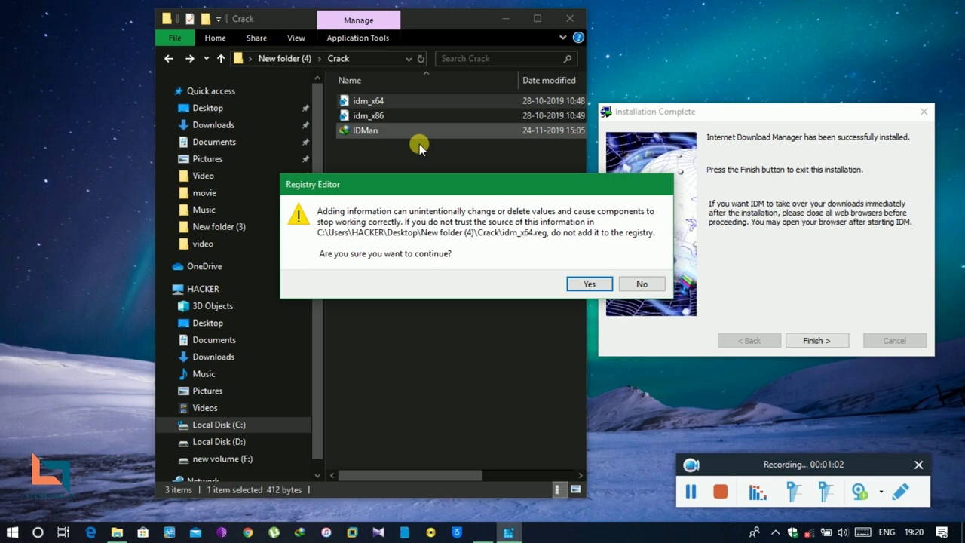
pyautogui.click(573, 283)
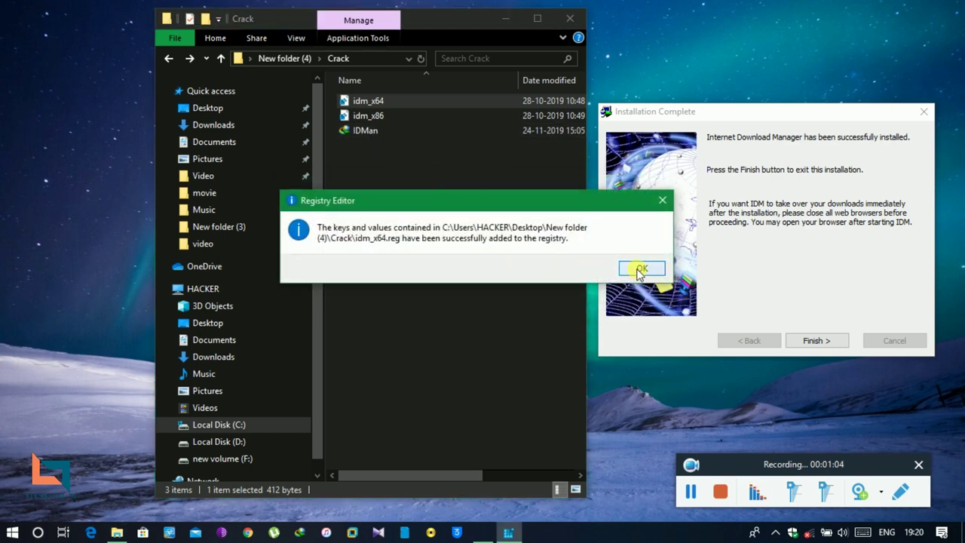
pyautogui.click(641, 269)
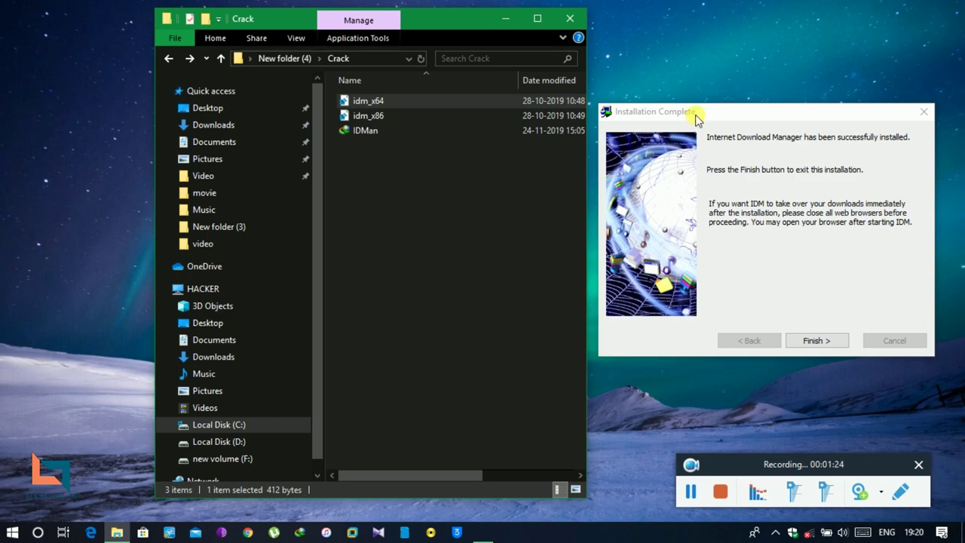
# - Finish the Internet Download Manager installation and close the Google Chrome Integration instructions
pyautogui.click(735, 113)
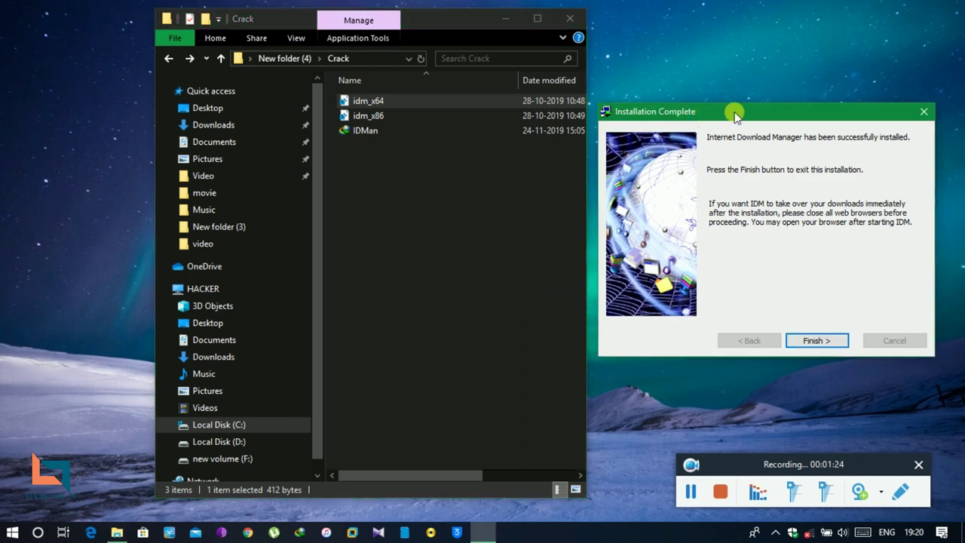
pyautogui.click(815, 341)
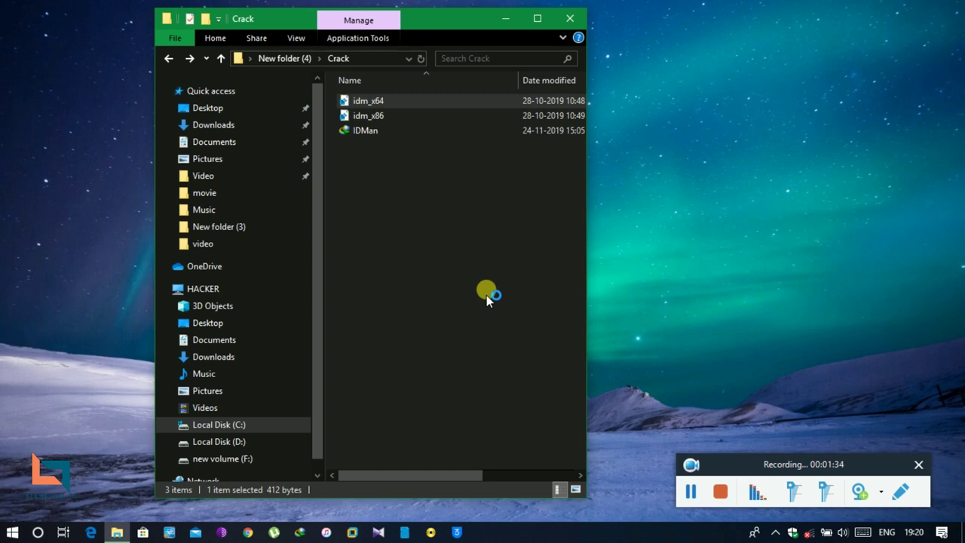
pyautogui.click(627, 85)
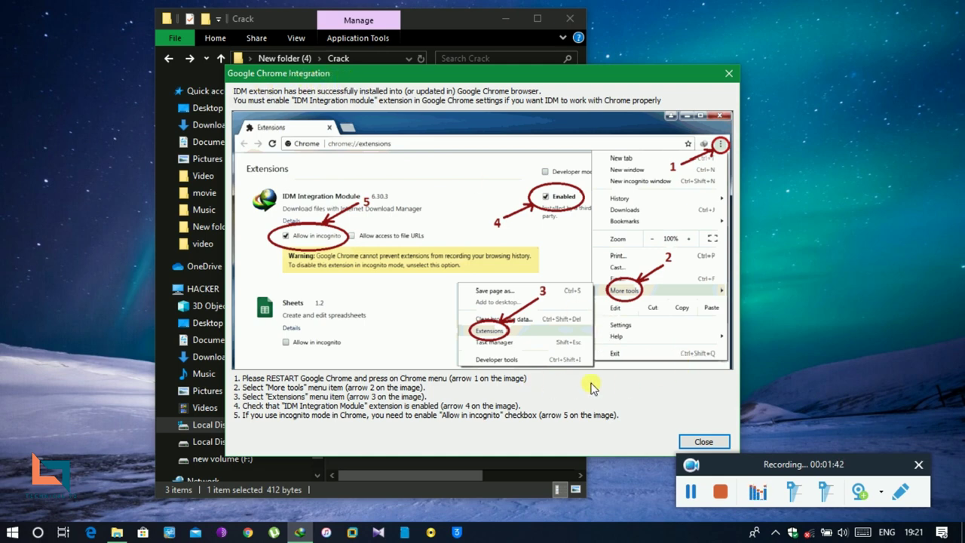
pyautogui.click(700, 444)
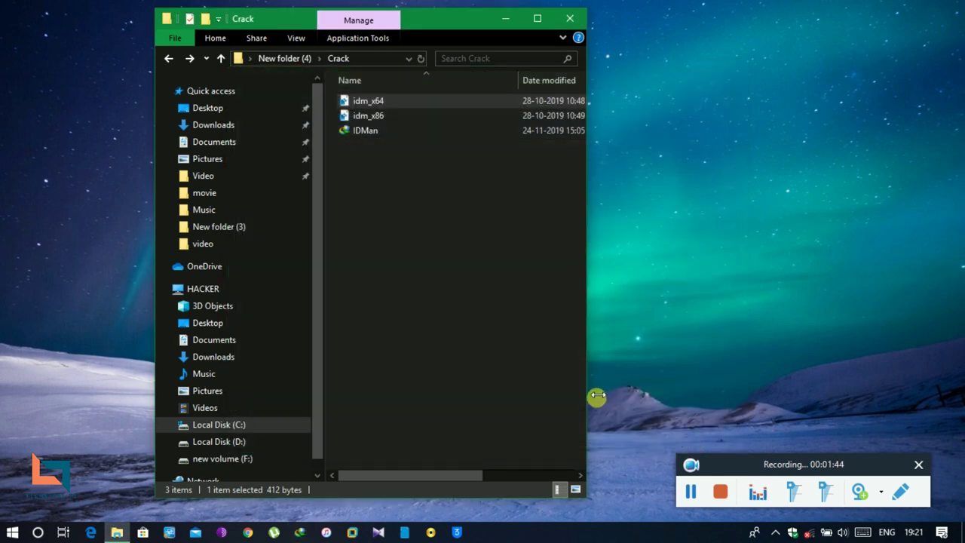
pyautogui.click(471, 377)
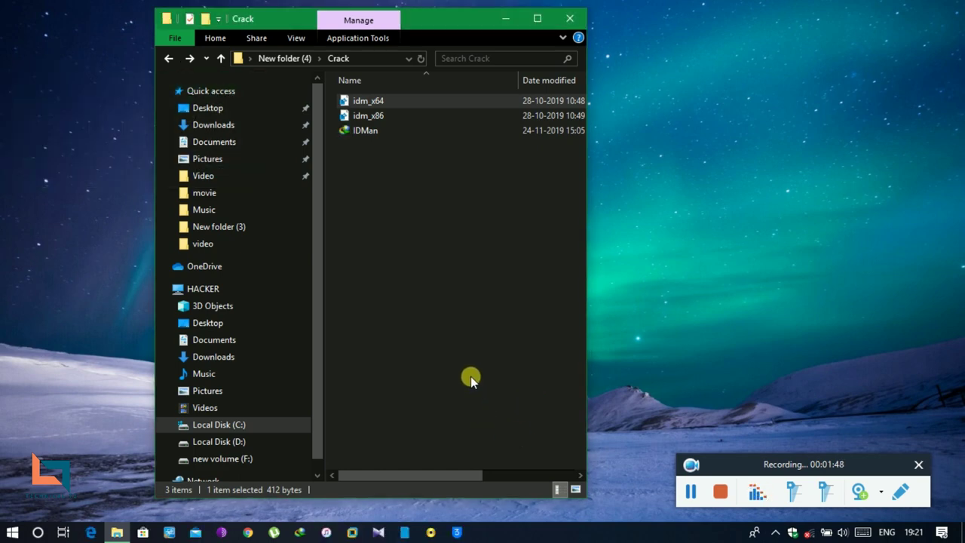
# - Acknowledge the Microsoft Edge integration notice and close the Microsoft Store window without getting the extension
pyautogui.click(690, 494)
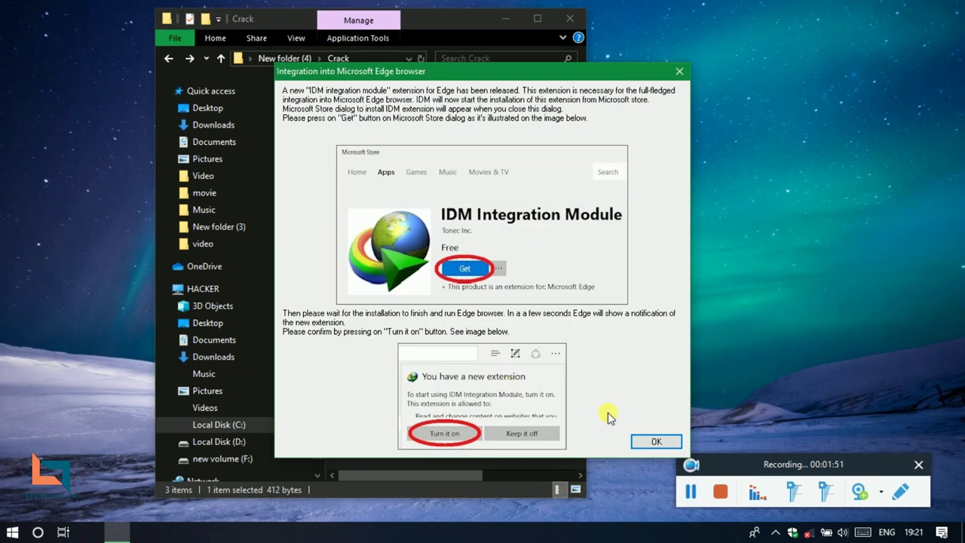
pyautogui.click(655, 441)
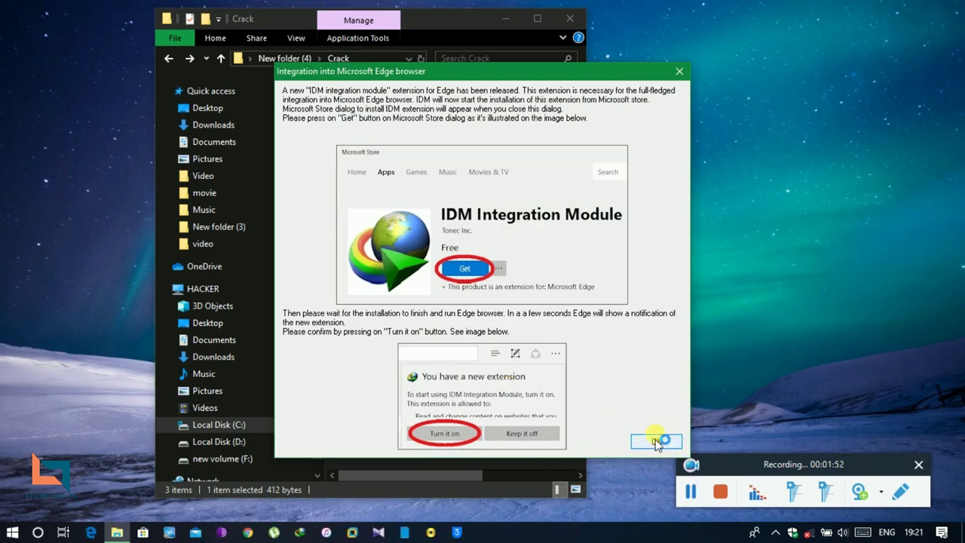
pyautogui.click(649, 441)
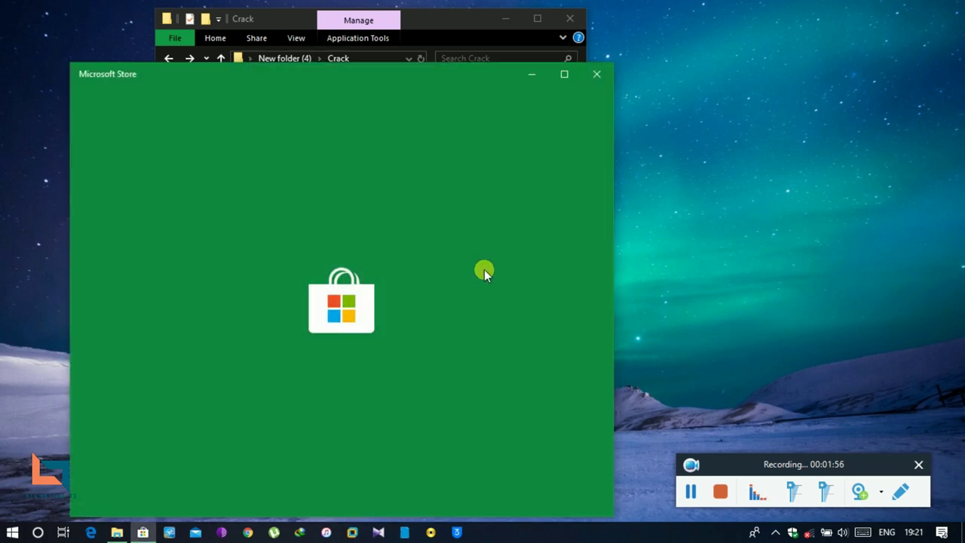
pyautogui.click(598, 76)
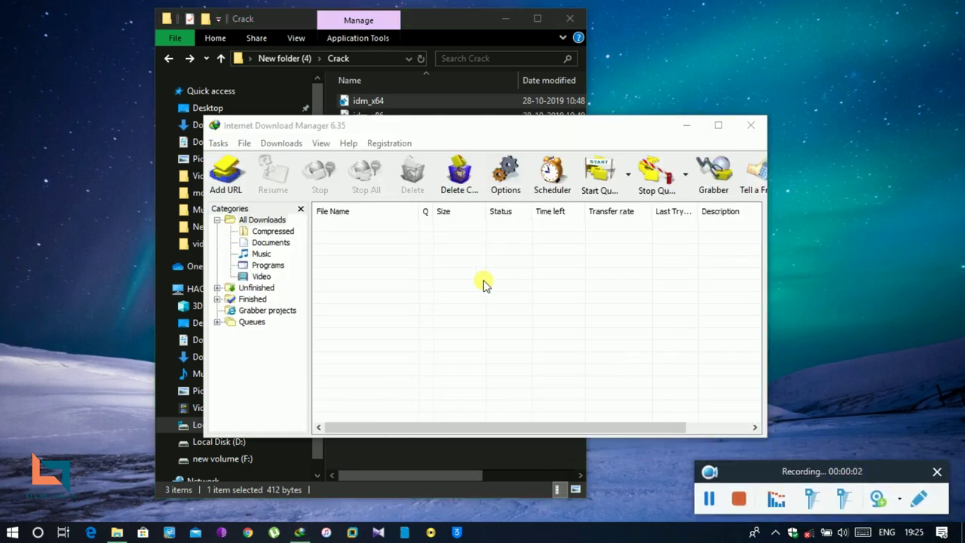
# - Maximize the Internet Download Manager 6.35 window and view its registration options
pyautogui.click(348, 126)
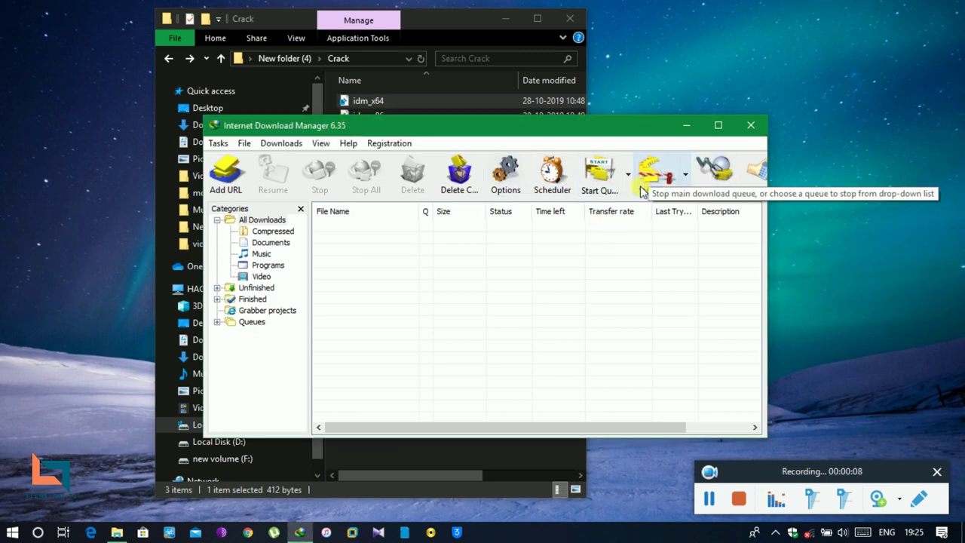
pyautogui.click(720, 126)
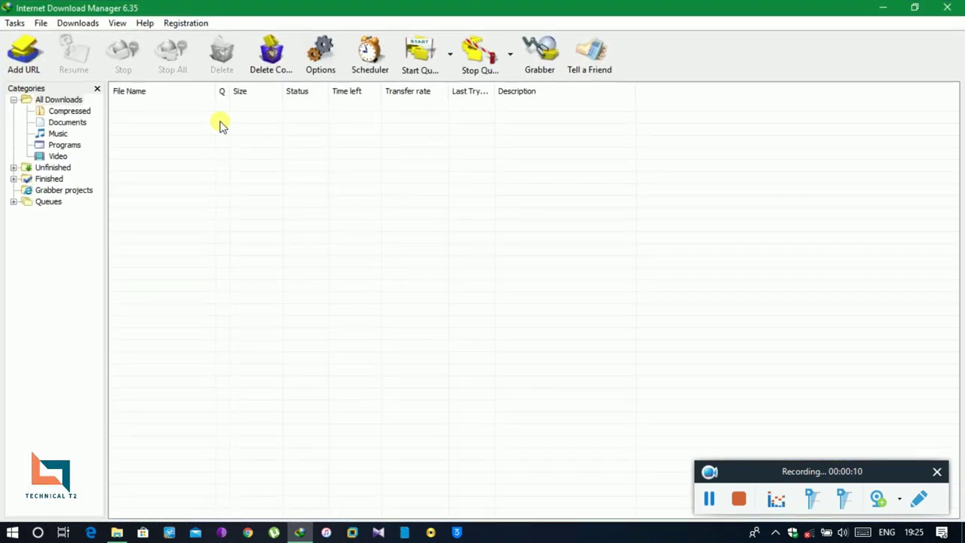
pyautogui.click(193, 25)
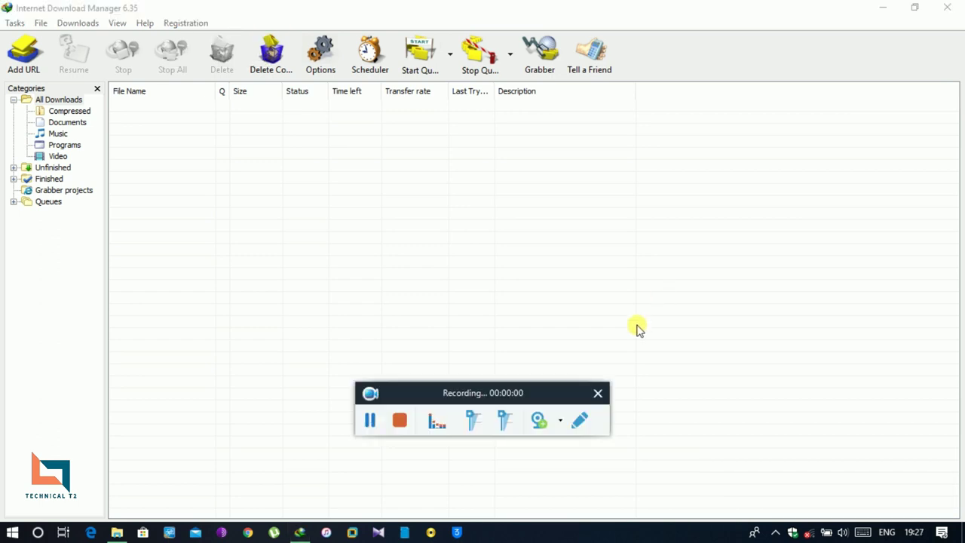
pyautogui.moveTo(441, 395); pyautogui.dragTo(785, 480)
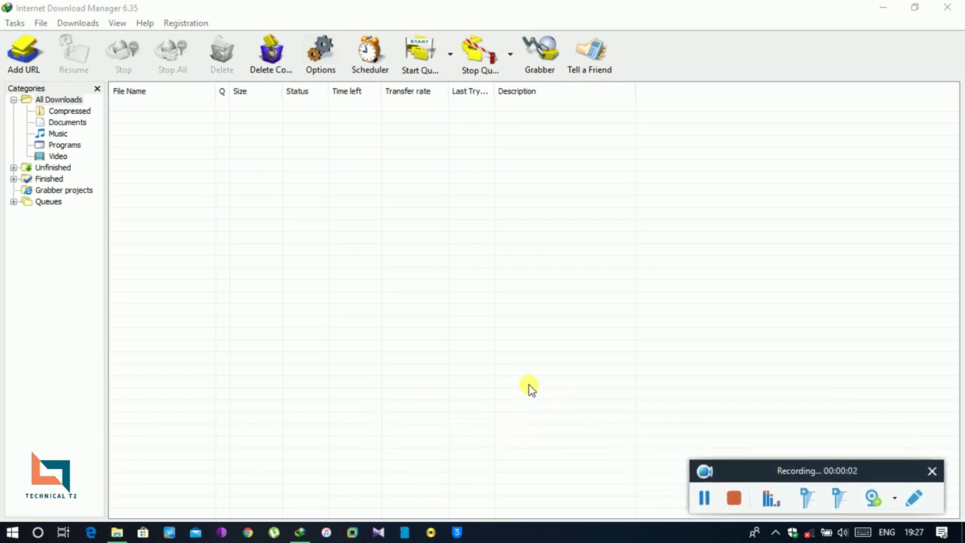